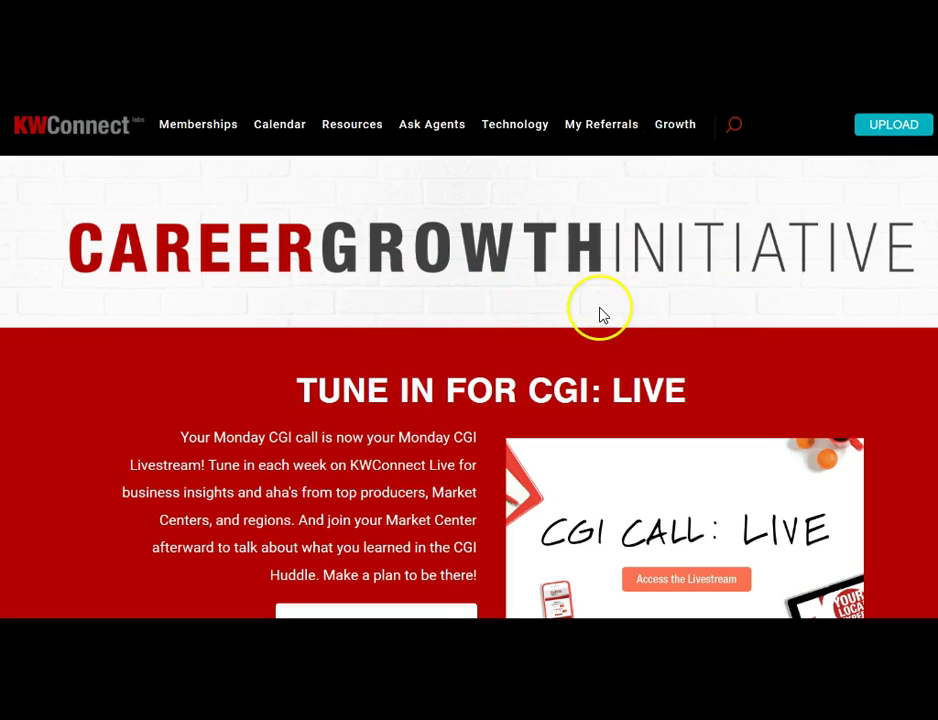
Scroll past the livestream section to the prompt saying 2019 goals aren't set yet.
{"action": "scroll", "coordinate": [602, 315], "scroll_direction": "down", "scroll_amount": 2}
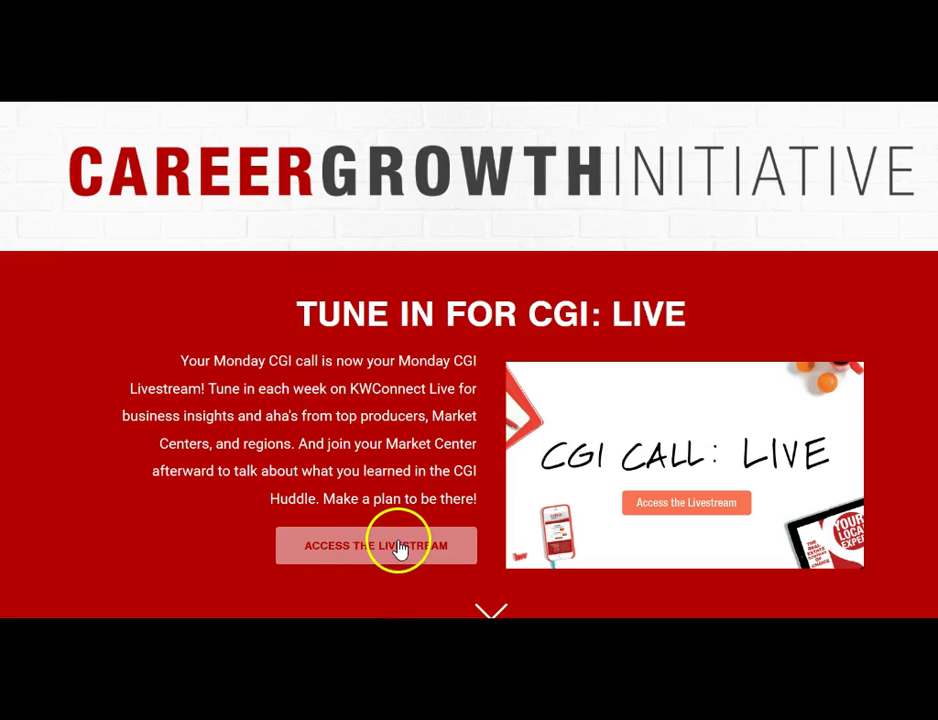
{"action": "scroll", "coordinate": [703, 410], "scroll_direction": "down", "scroll_amount": 2}
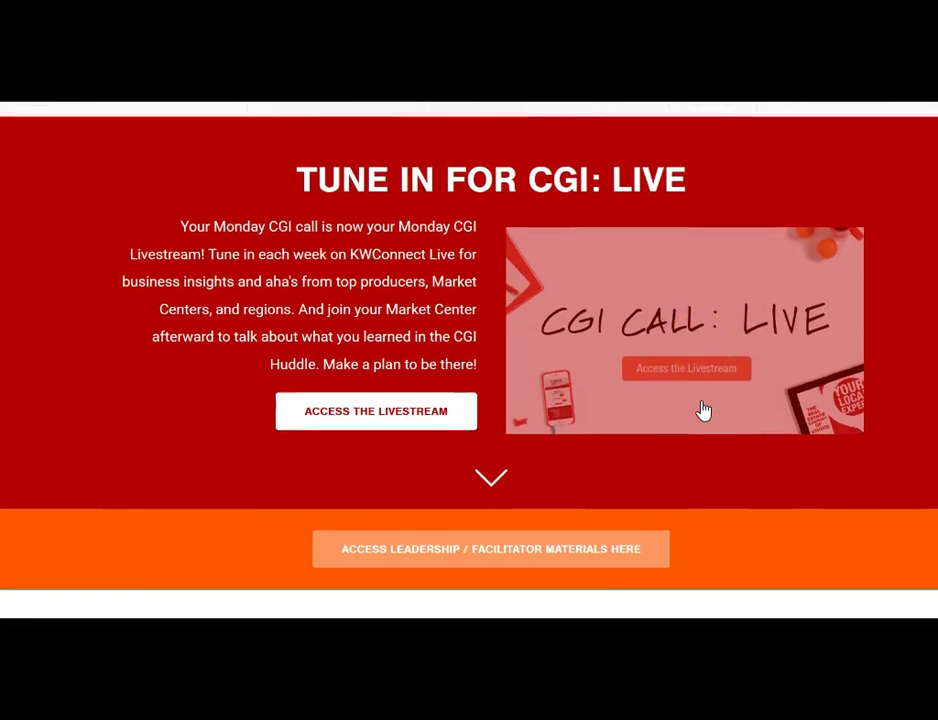
{"action": "scroll", "coordinate": [703, 410], "scroll_direction": "down", "scroll_amount": 3}
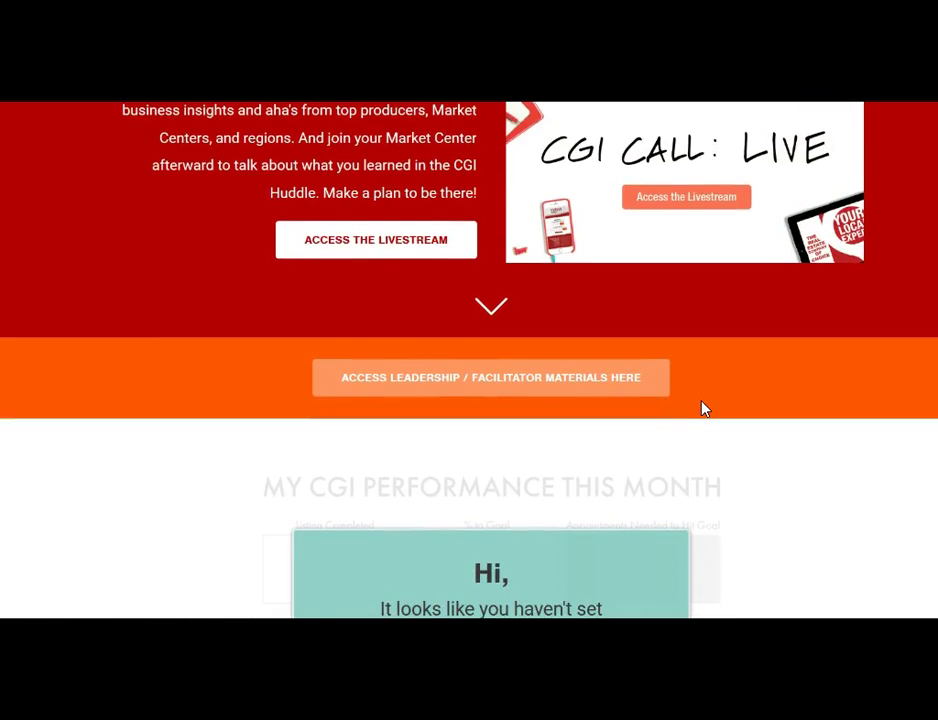
{"action": "scroll", "coordinate": [703, 410], "scroll_direction": "down", "scroll_amount": 1}
{"action": "scroll", "coordinate": [703, 410], "scroll_direction": "down", "scroll_amount": 2}
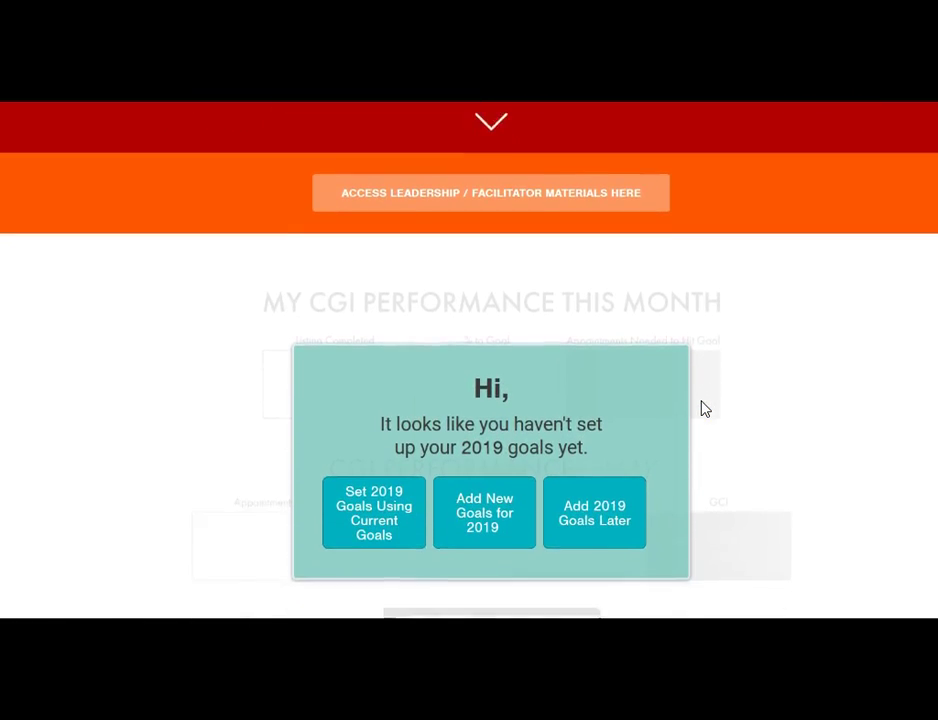
{"action": "scroll", "coordinate": [703, 410], "scroll_direction": "down", "scroll_amount": 1}
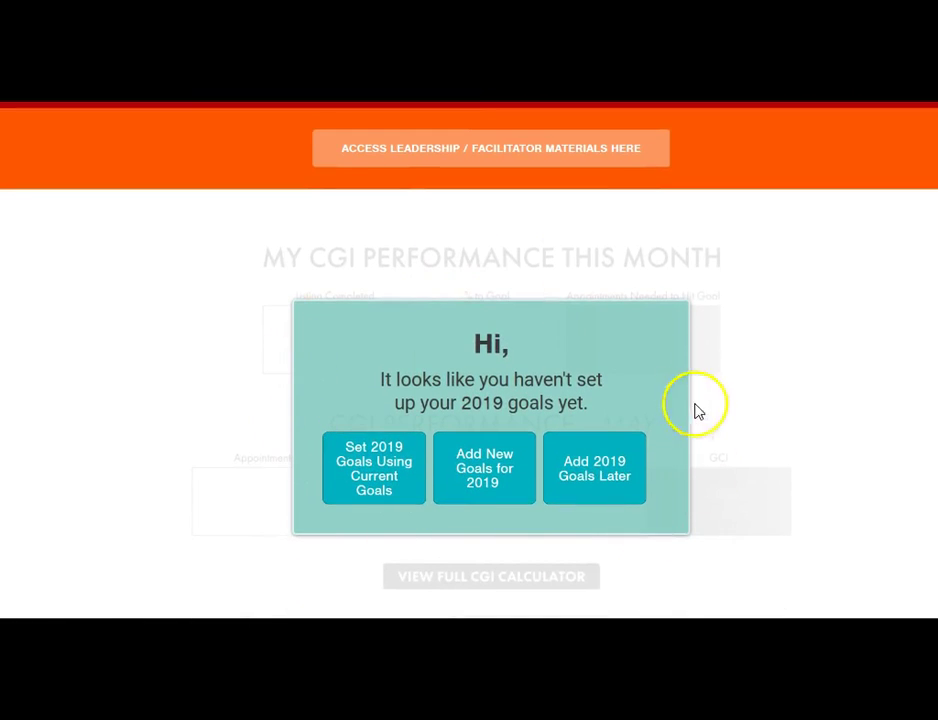
Scroll past Transform Your Real Estate Business and The Four Conversations to Your CGI Tools.
{"action": "scroll", "coordinate": [796, 350], "scroll_direction": "down", "scroll_amount": 2}
{"action": "scroll", "coordinate": [796, 350], "scroll_direction": "down", "scroll_amount": 1}
{"action": "scroll", "coordinate": [797, 350], "scroll_direction": "down", "scroll_amount": 2}
{"action": "scroll", "coordinate": [797, 350], "scroll_direction": "down", "scroll_amount": 1}
{"action": "scroll", "coordinate": [797, 350], "scroll_direction": "down", "scroll_amount": 2}
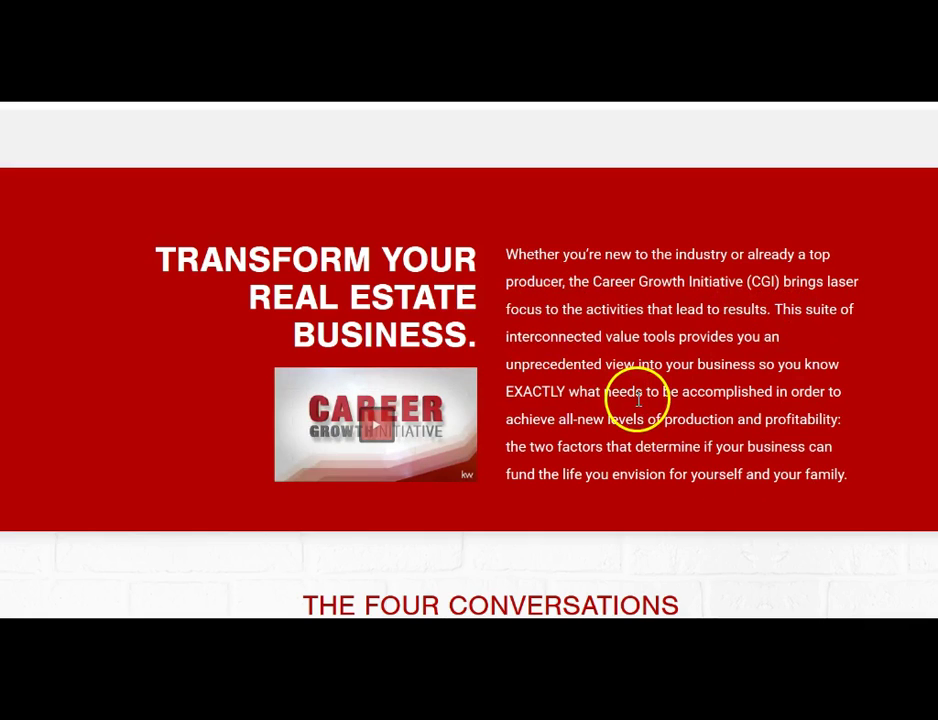
{"action": "scroll", "coordinate": [638, 398], "scroll_direction": "down", "scroll_amount": 1}
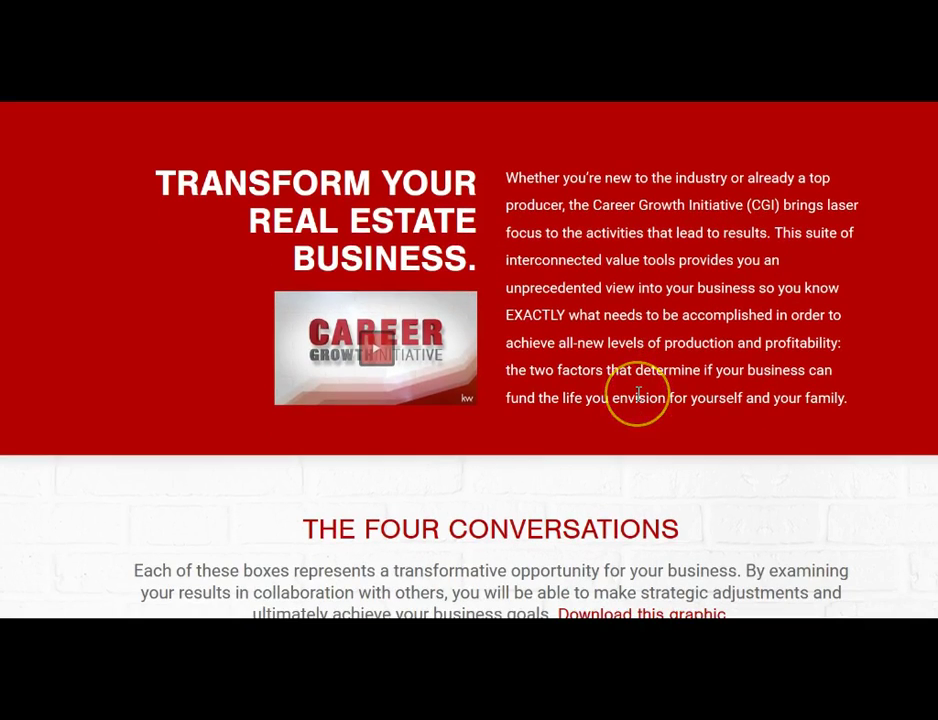
{"action": "scroll", "coordinate": [638, 393], "scroll_direction": "down", "scroll_amount": 1}
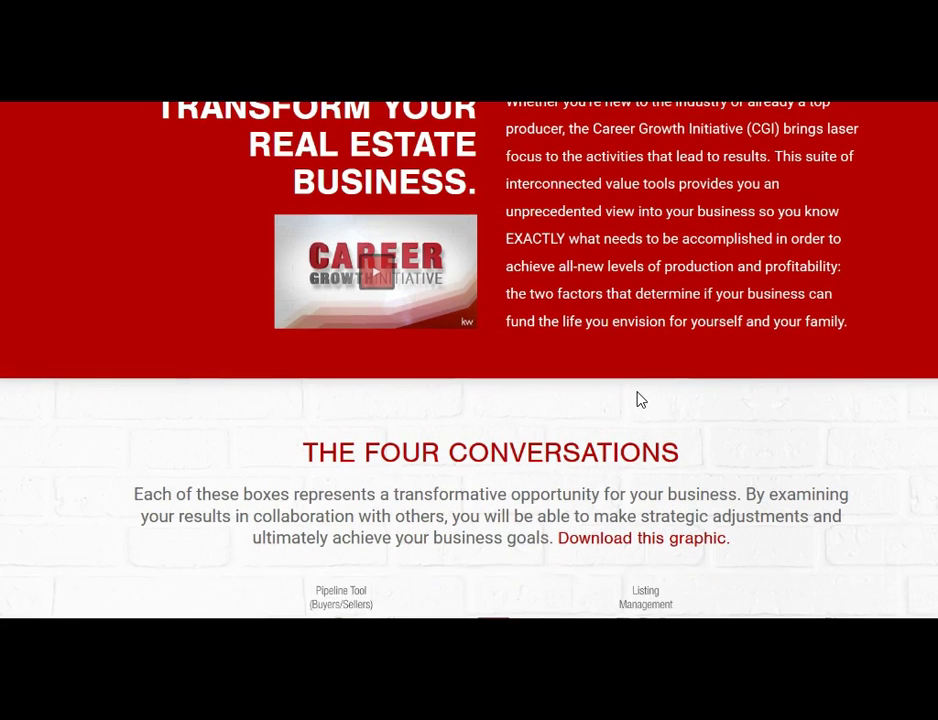
{"action": "scroll", "coordinate": [640, 400], "scroll_direction": "down", "scroll_amount": 1}
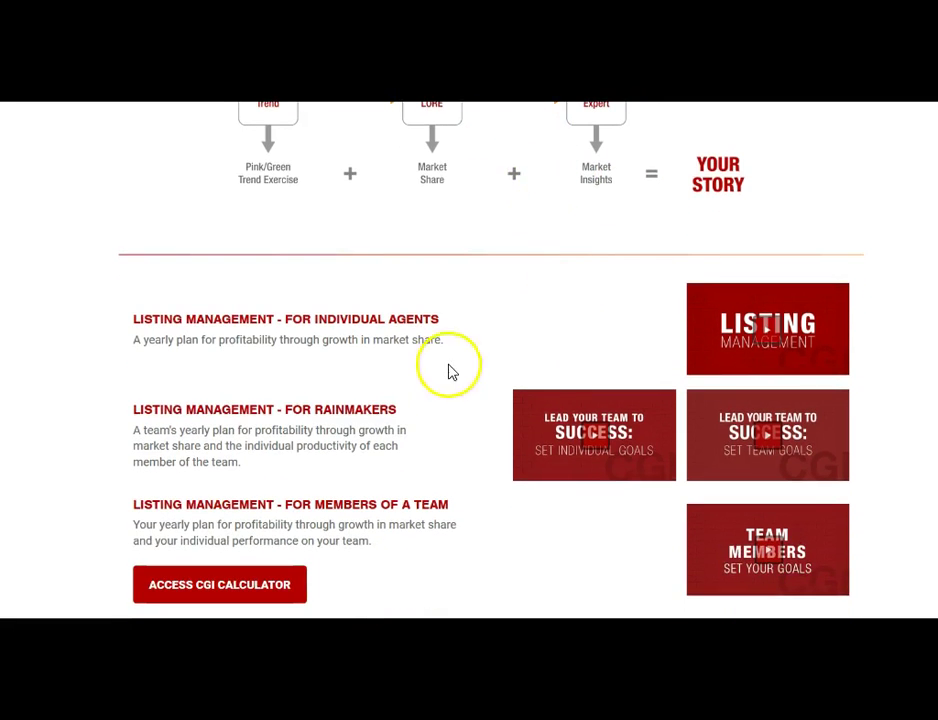
Scroll down through the CGI tool rows to Daily GCI.
{"action": "scroll", "coordinate": [679, 315], "scroll_direction": "down", "scroll_amount": 1}
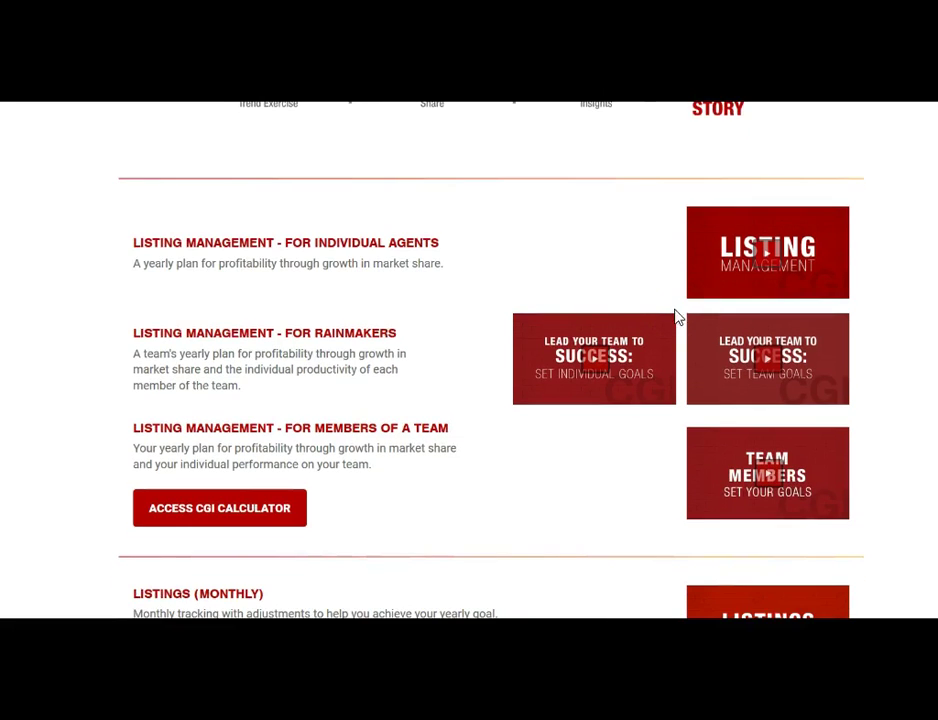
{"action": "scroll", "coordinate": [402, 331], "scroll_direction": "down", "scroll_amount": 1}
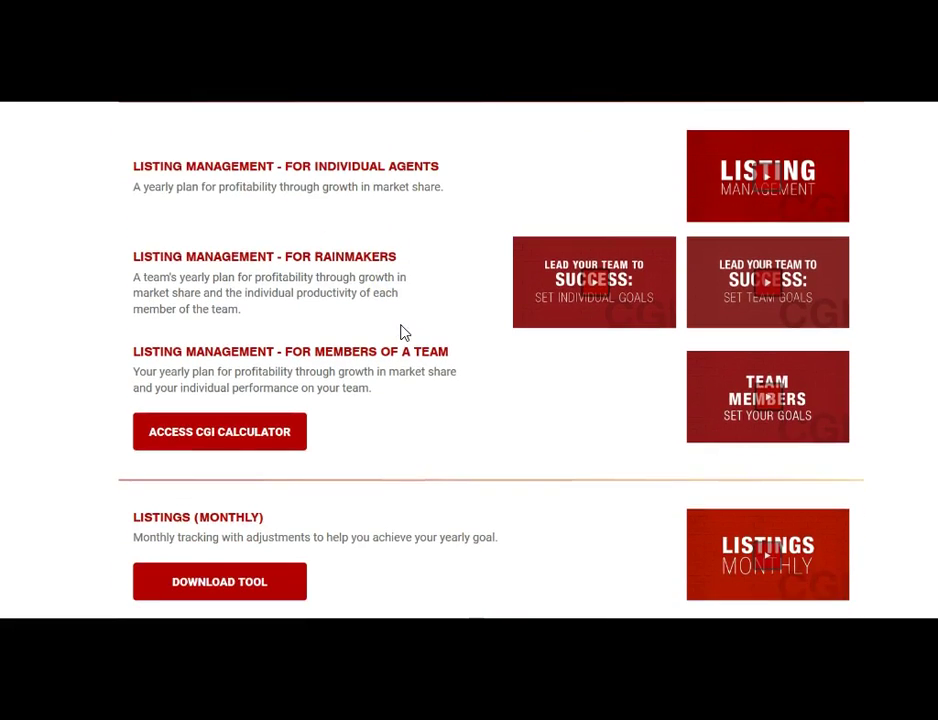
{"action": "scroll", "coordinate": [402, 331], "scroll_direction": "down", "scroll_amount": 1}
{"action": "scroll", "coordinate": [402, 331], "scroll_direction": "down", "scroll_amount": 1}
{"action": "scroll", "coordinate": [402, 331], "scroll_direction": "down", "scroll_amount": 1}
{"action": "scroll", "coordinate": [402, 331], "scroll_direction": "down", "scroll_amount": 1}
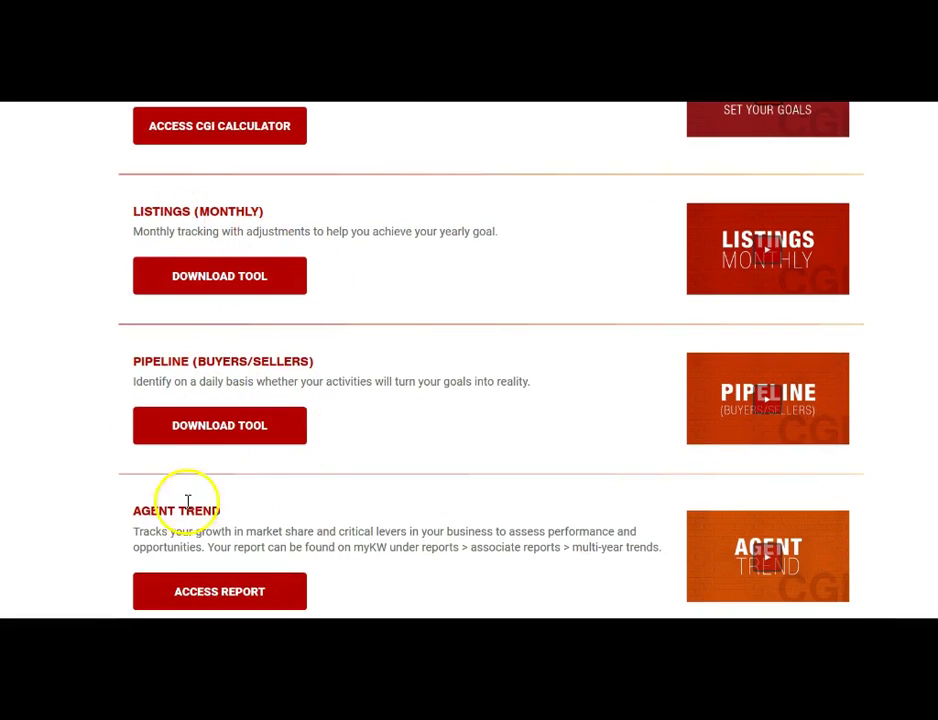
{"action": "scroll", "coordinate": [440, 366], "scroll_direction": "down", "scroll_amount": 1}
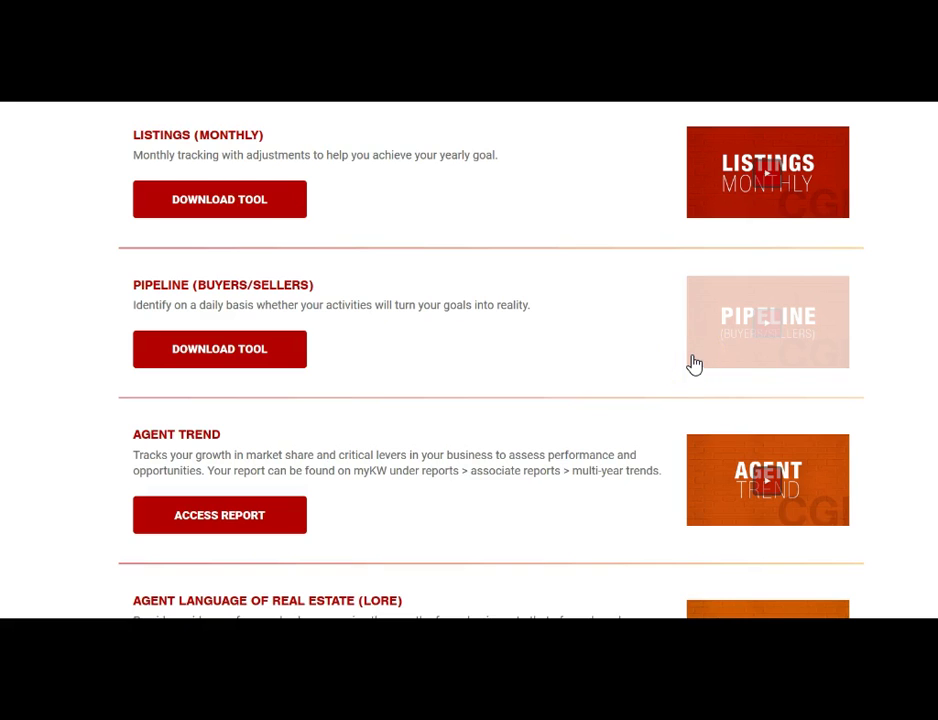
{"action": "scroll", "coordinate": [694, 364], "scroll_direction": "down", "scroll_amount": 1}
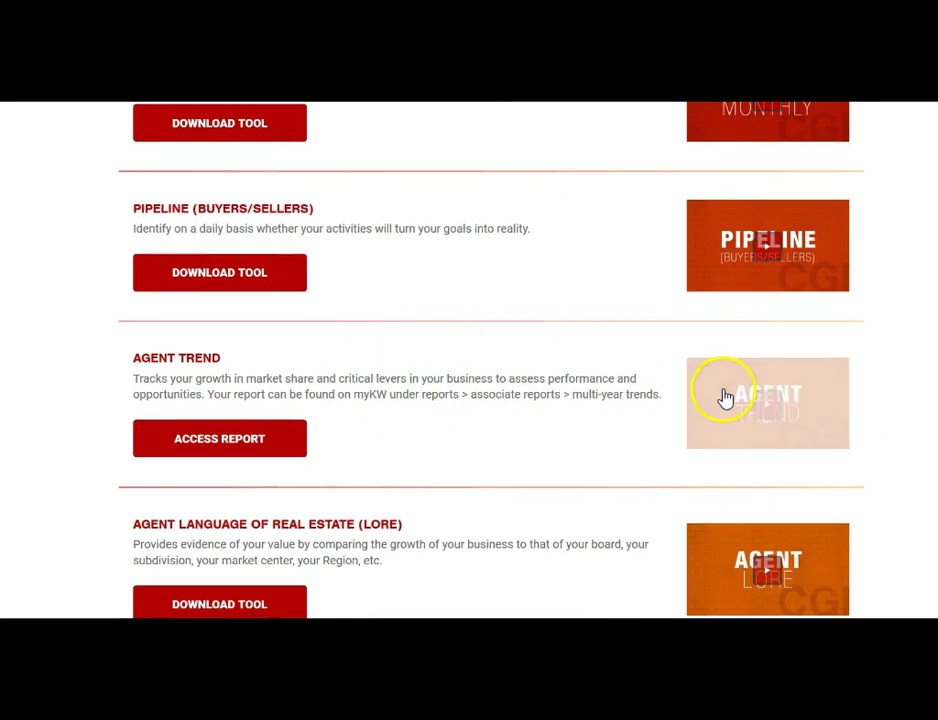
{"action": "scroll", "coordinate": [440, 335], "scroll_direction": "down", "scroll_amount": 1}
{"action": "scroll", "coordinate": [449, 321], "scroll_direction": "down", "scroll_amount": 2}
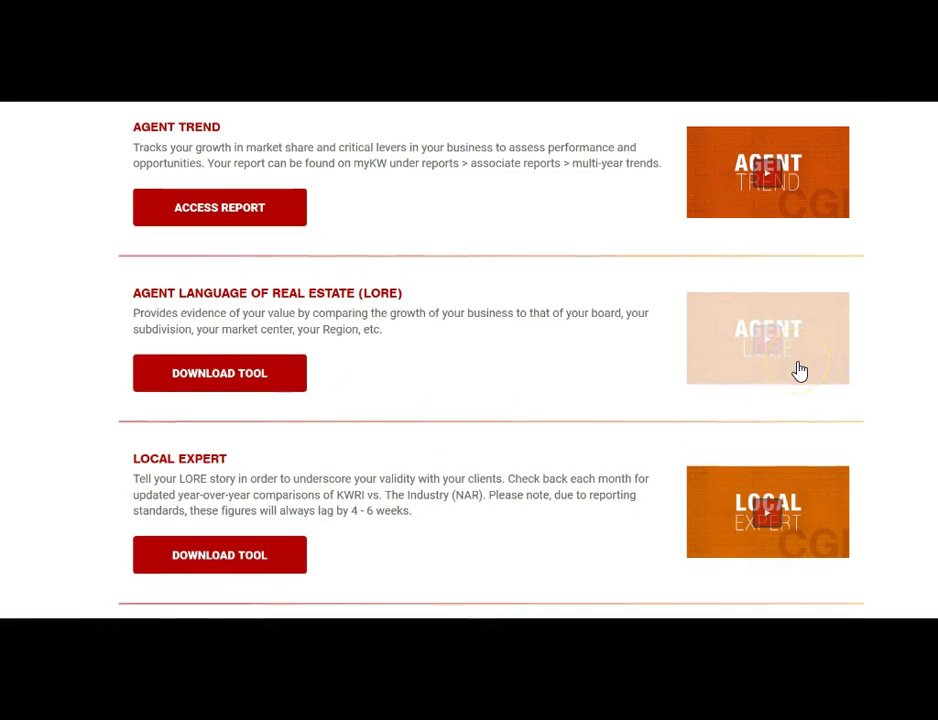
{"action": "scroll", "coordinate": [798, 371], "scroll_direction": "down", "scroll_amount": 1}
{"action": "scroll", "coordinate": [797, 368], "scroll_direction": "down", "scroll_amount": 1}
{"action": "scroll", "coordinate": [797, 368], "scroll_direction": "down", "scroll_amount": 1}
Return up to the 2019 goals prompt offering current goals, new goals, or deferring.
{"action": "left_click", "coordinate": [307, 474]}
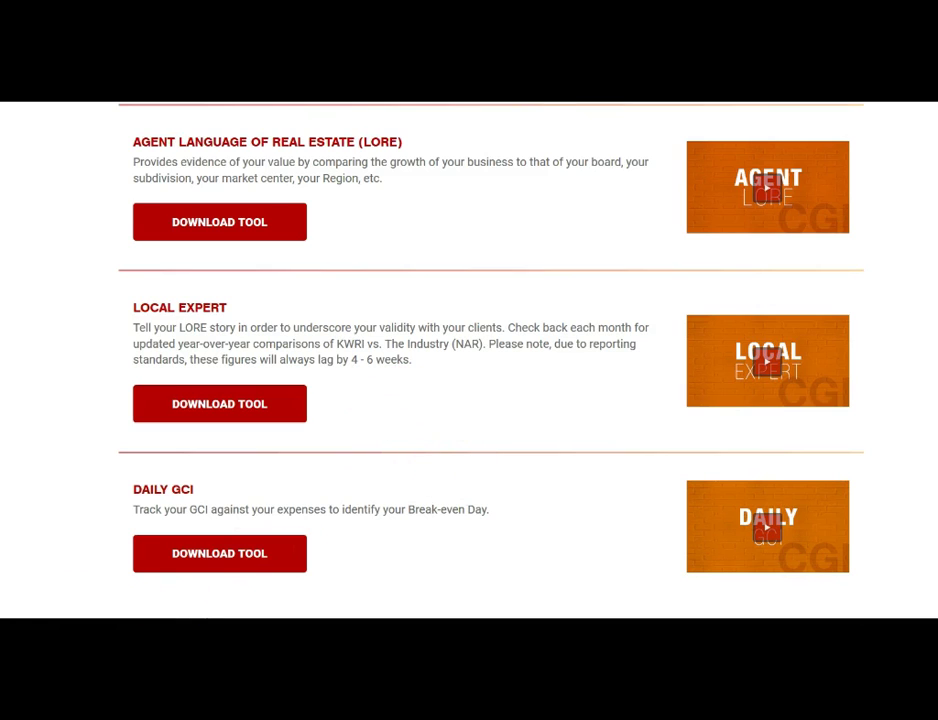
{"action": "scroll", "coordinate": [446, 517], "scroll_direction": "up", "scroll_amount": 1}
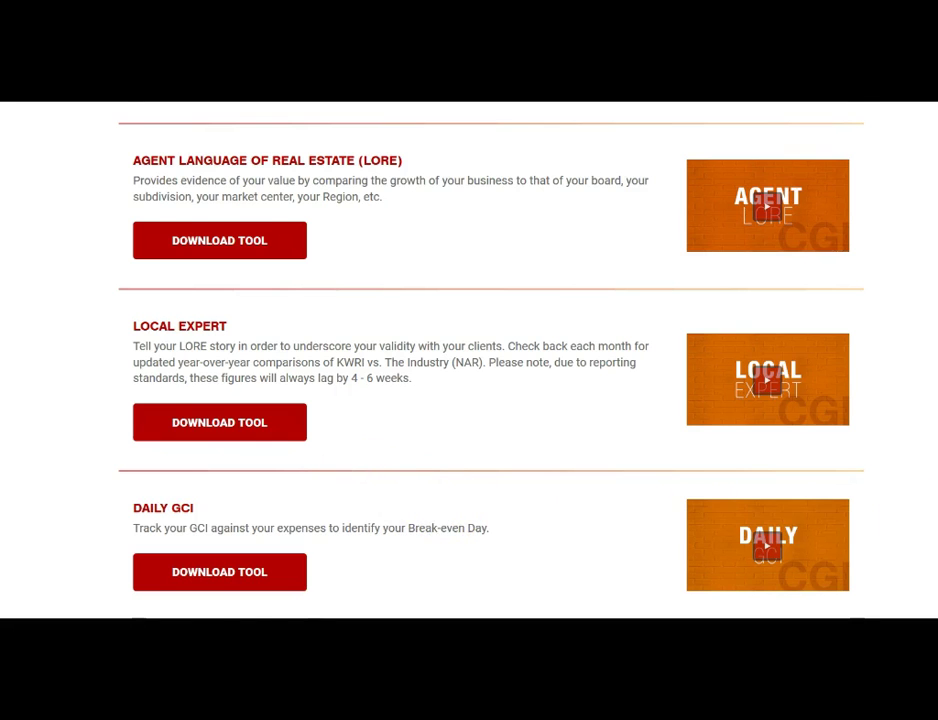
{"action": "scroll", "coordinate": [490, 360], "scroll_direction": "up", "scroll_amount": 2}
{"action": "scroll", "coordinate": [490, 360], "scroll_direction": "up", "scroll_amount": 2}
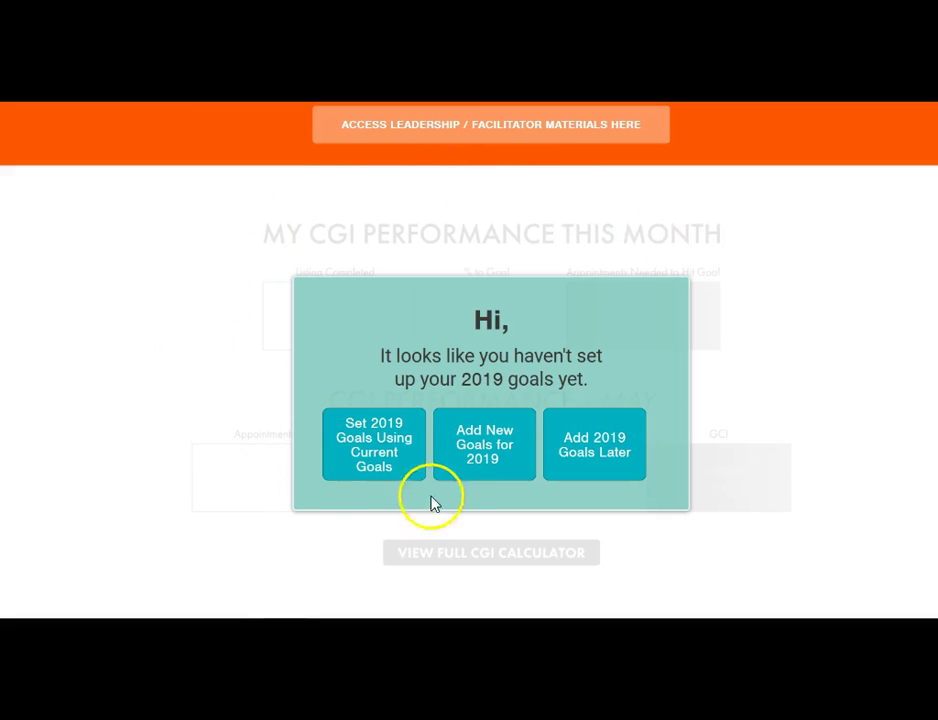
Choose 'Add New Goals for 2019' in the goals popup to open the KW CGI Calculator.
{"action": "left_click", "coordinate": [492, 446]}
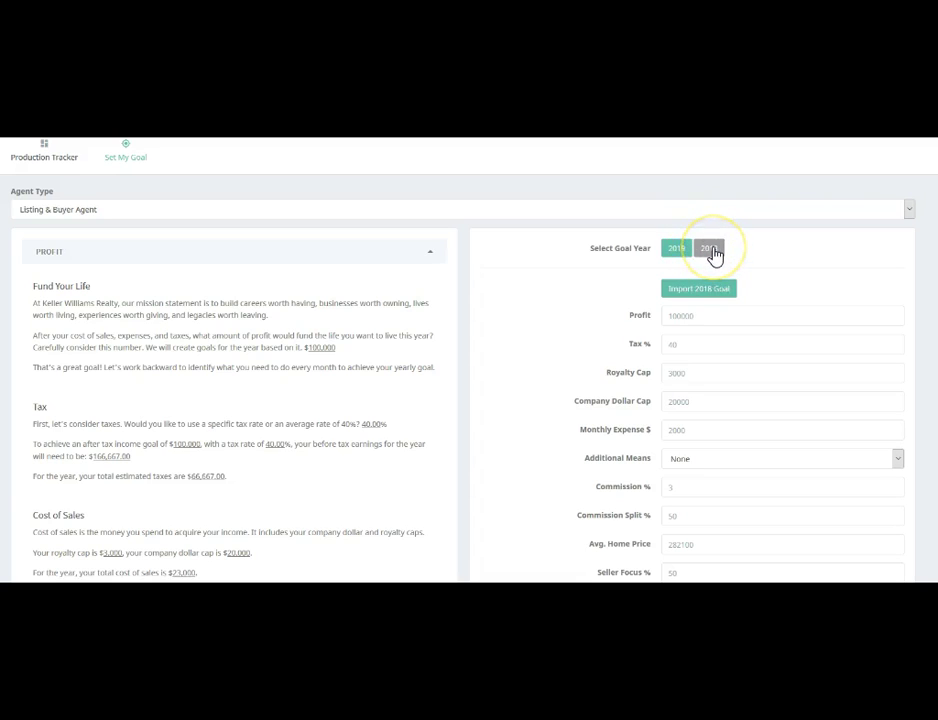
Select 2019 as the goal year on Set My Goal and scroll to the Submit button.
{"action": "left_click", "coordinate": [701, 292]}
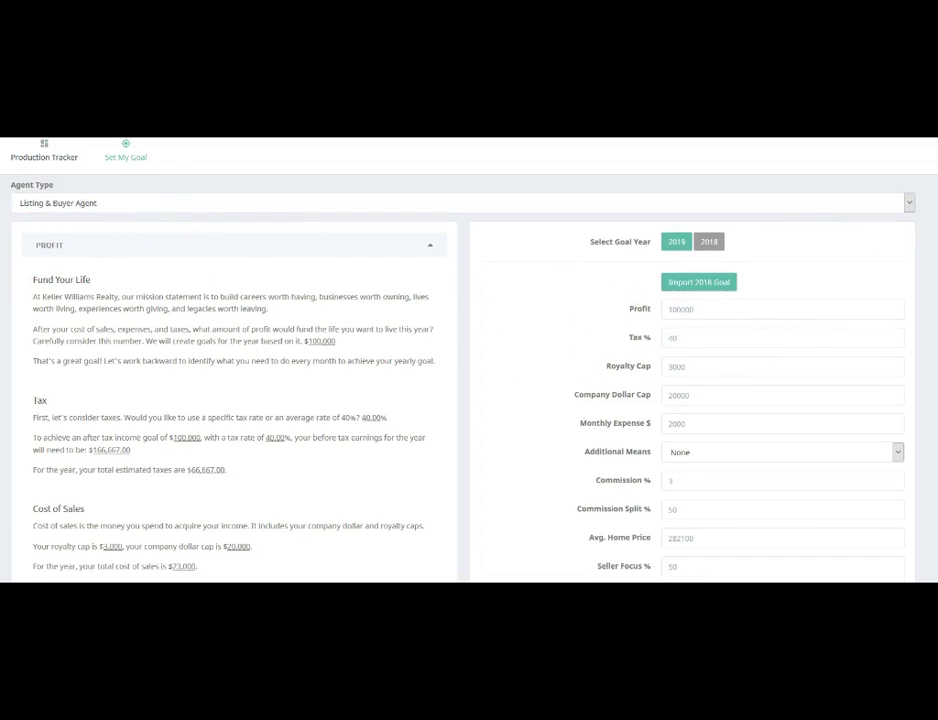
{"action": "scroll", "coordinate": [726, 251], "scroll_direction": "down", "scroll_amount": 2}
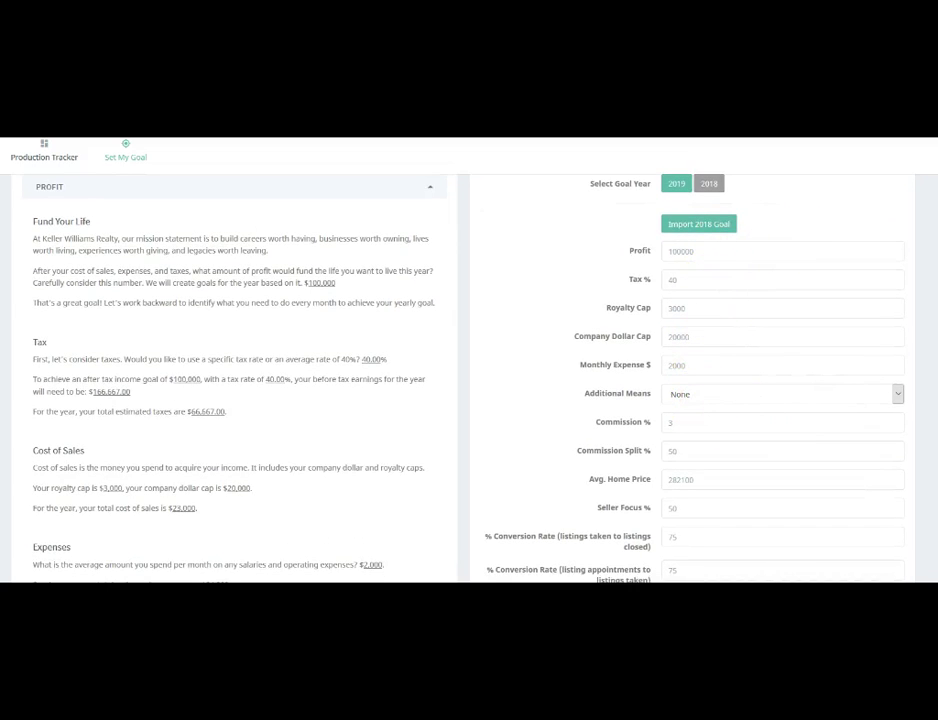
{"action": "scroll", "coordinate": [469, 380], "scroll_direction": "up", "scroll_amount": 2}
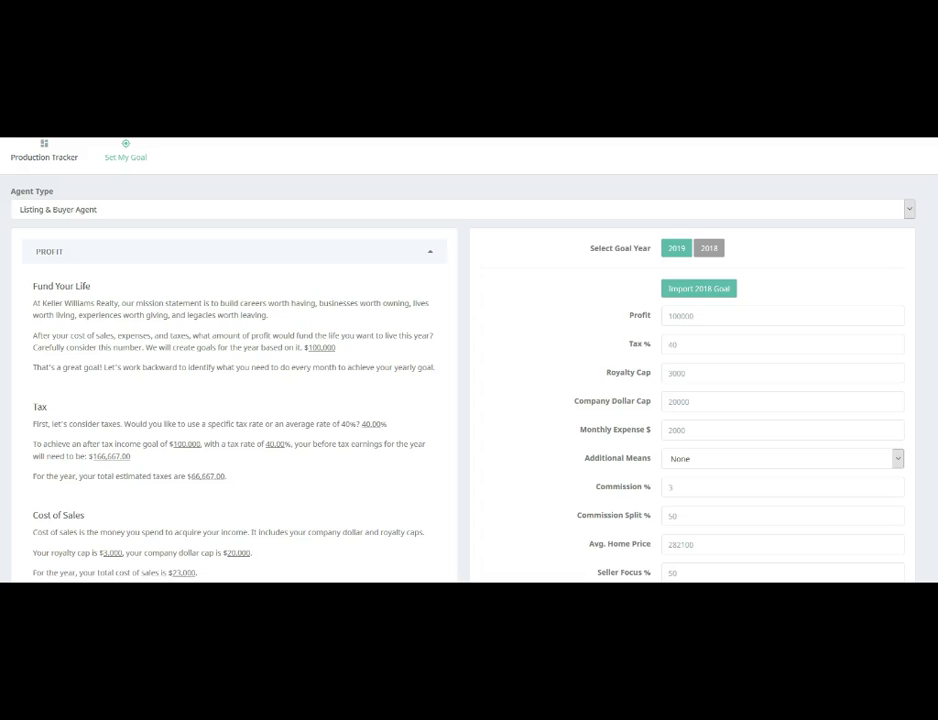
{"action": "scroll", "coordinate": [551, 394], "scroll_direction": "down", "scroll_amount": 5}
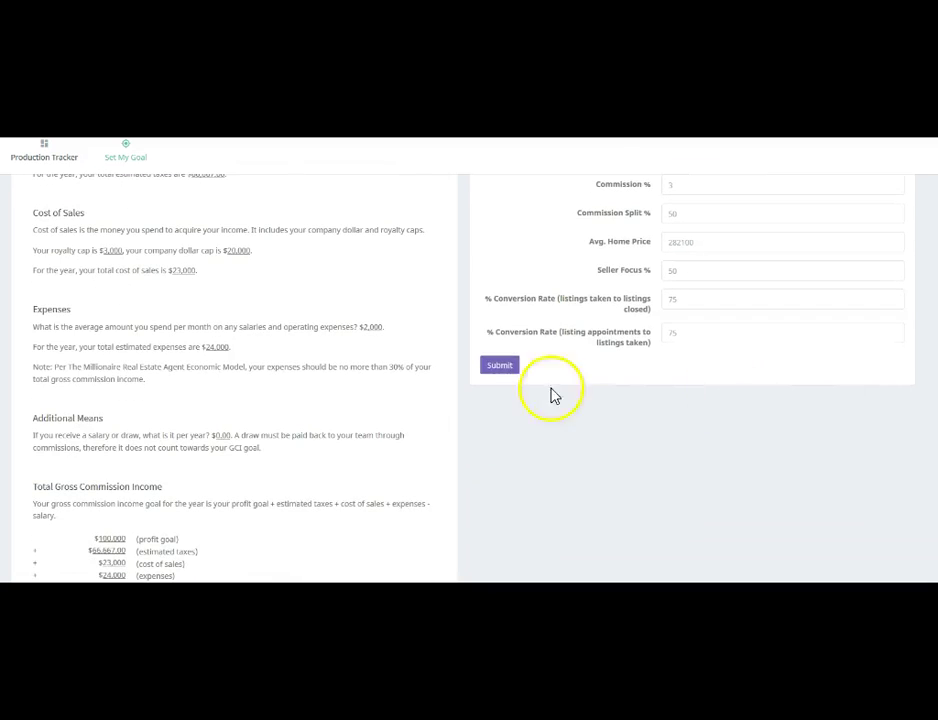
Submit the 2019 goals and review the $213,667 yearly and $17,806 monthly GCI results.
{"action": "left_click", "coordinate": [499, 365]}
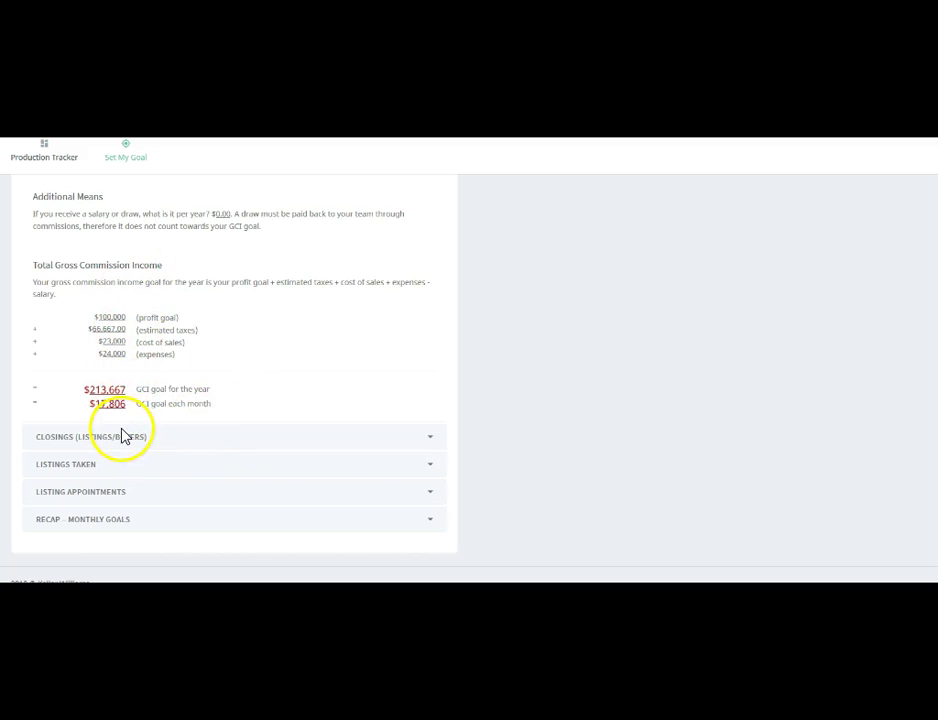
{"action": "scroll", "coordinate": [128, 432], "scroll_direction": "up", "scroll_amount": 2}
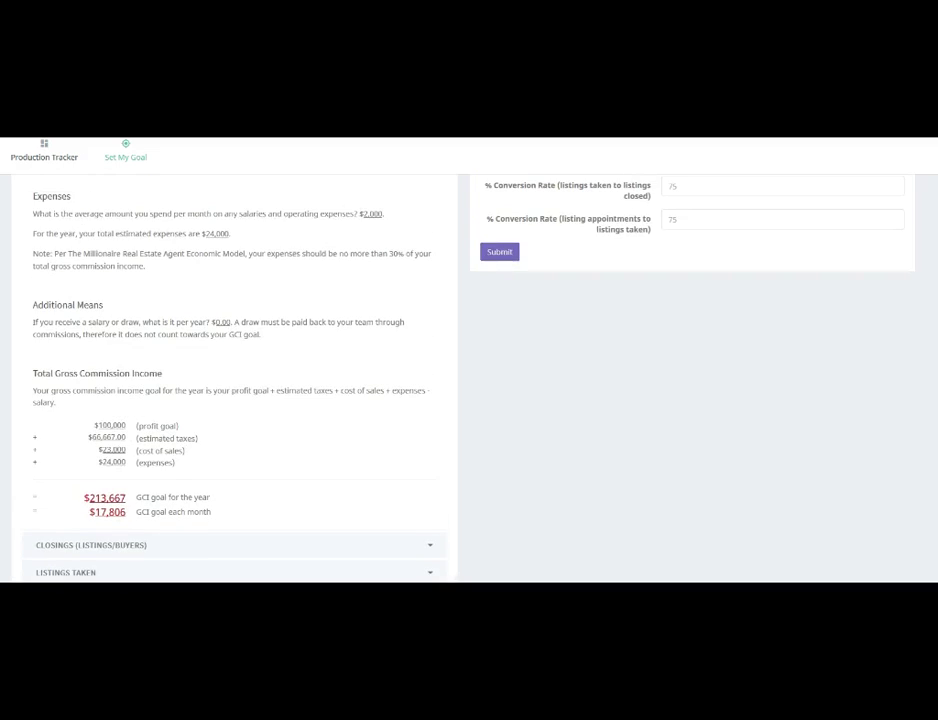
{"action": "scroll", "coordinate": [235, 380], "scroll_direction": "down", "scroll_amount": 2}
{"action": "scroll", "coordinate": [235, 380], "scroll_direction": "up", "scroll_amount": 2}
{"action": "scroll", "coordinate": [235, 380], "scroll_direction": "up", "scroll_amount": 4}
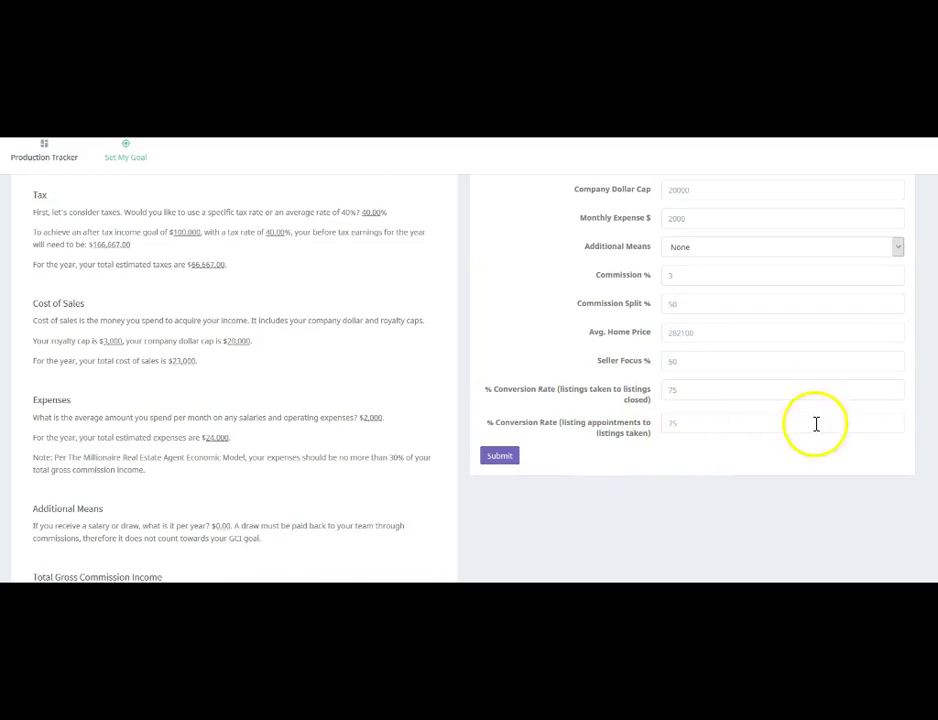
{"action": "scroll", "coordinate": [674, 300], "scroll_direction": "down", "scroll_amount": 3}
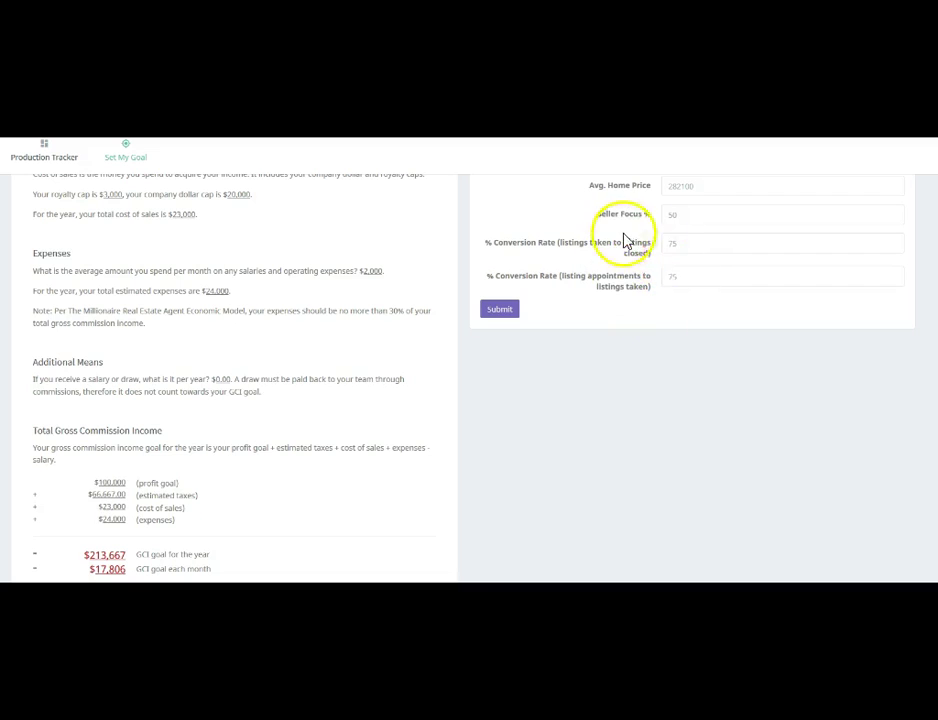
{"action": "scroll", "coordinate": [667, 261], "scroll_direction": "down", "scroll_amount": 2}
{"action": "scroll", "coordinate": [469, 380], "scroll_direction": "up", "scroll_amount": 5}
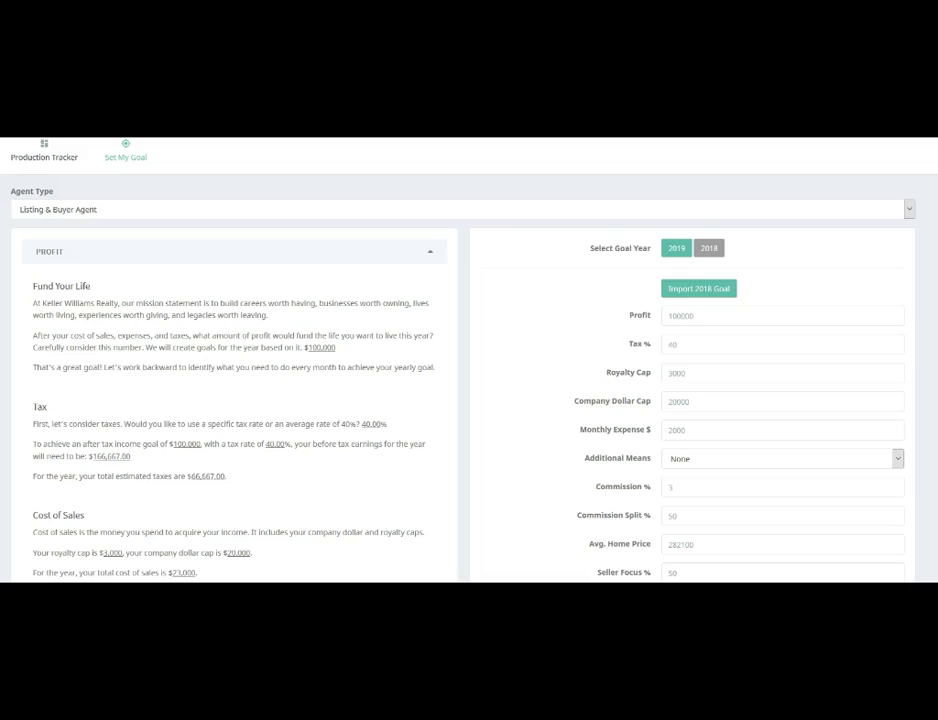